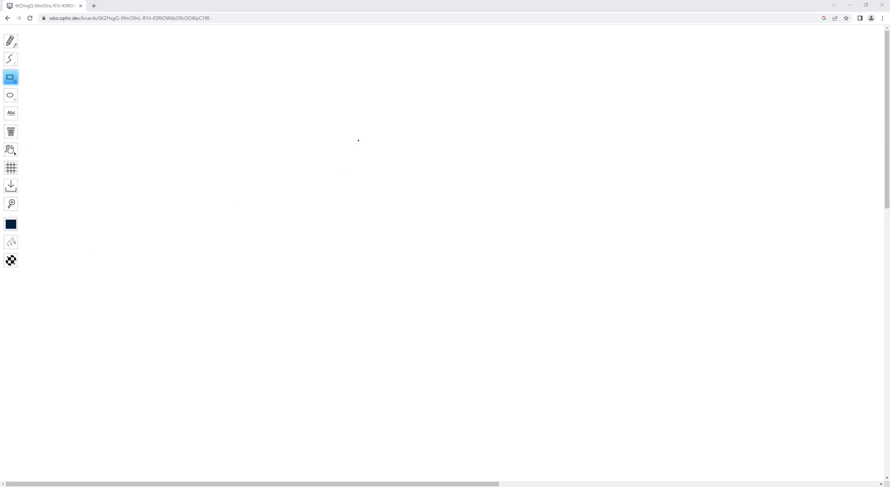
- Draw a large rectangle in the upper middle of the board and label it "Deddit" inside
{"action": "left_click_drag", "start_coordinate": [355, 113], "coordinate": [536, 261]}
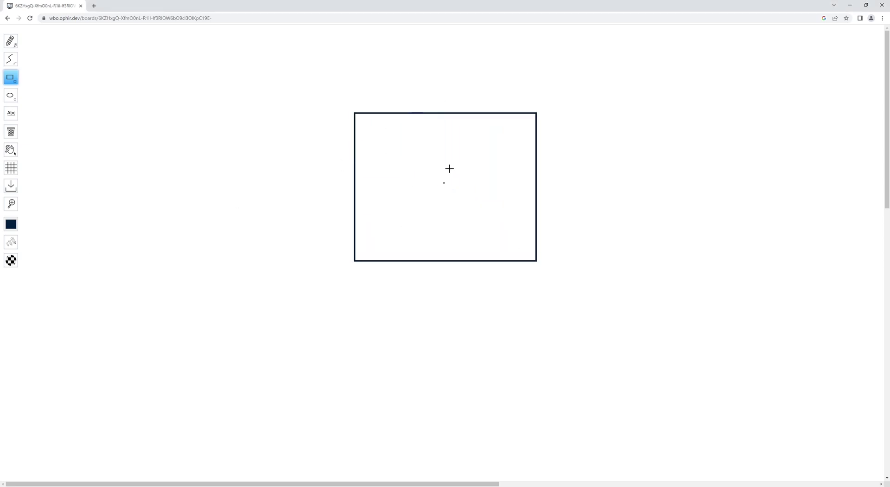
{"action": "left_click", "coordinate": [12, 114]}
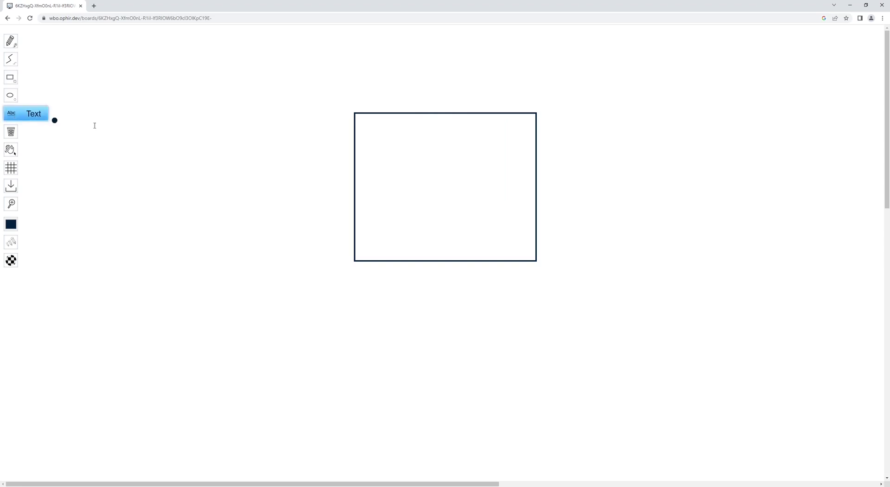
{"action": "left_click", "coordinate": [402, 186]}
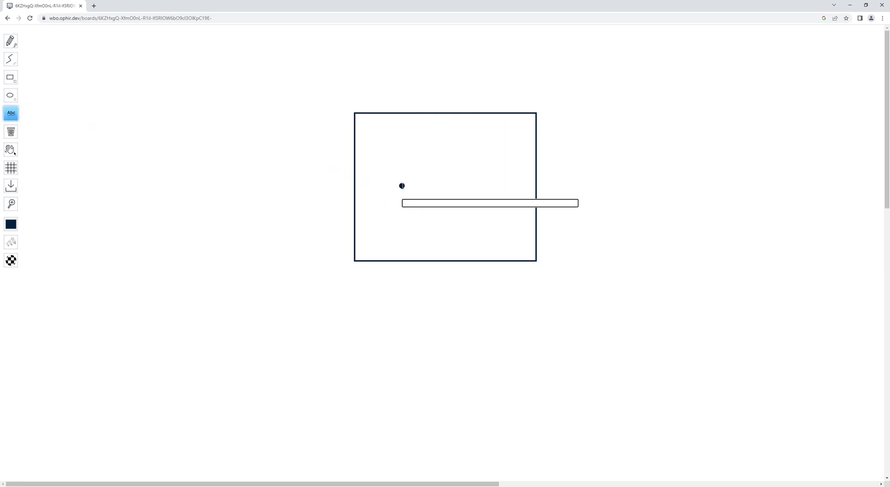
{"action": "type", "text": "Deddit"}
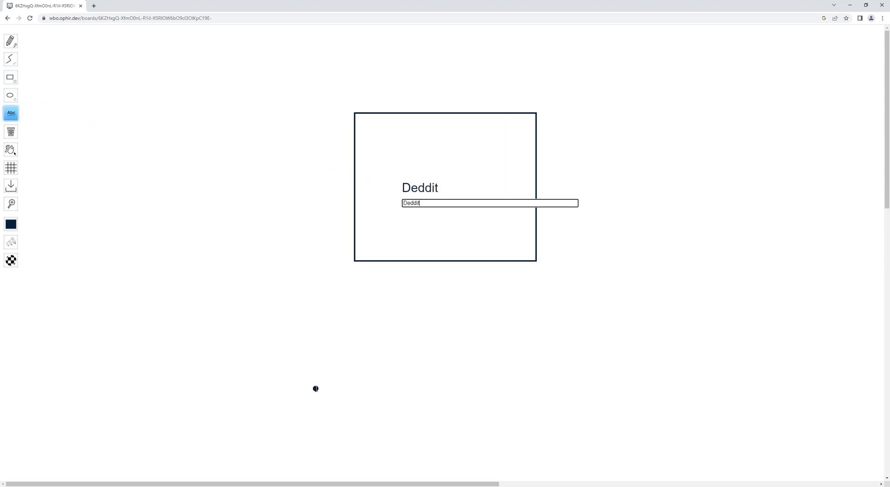
{"action": "left_click", "coordinate": [316, 389]}
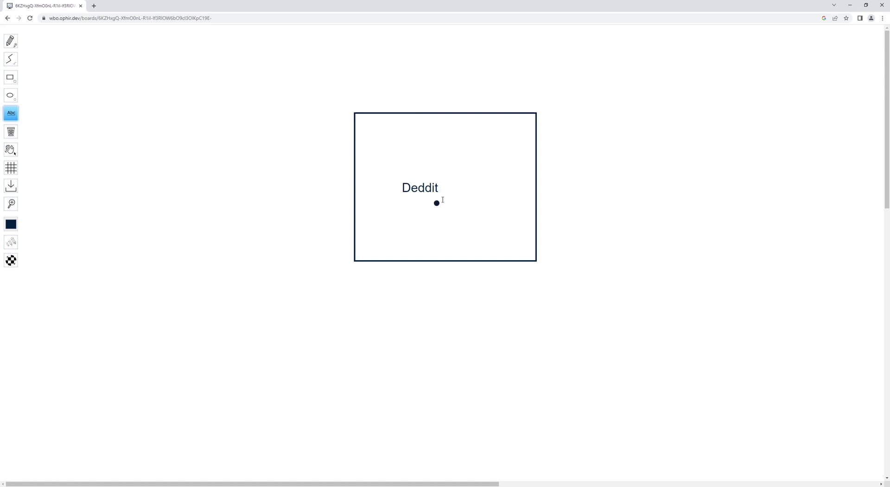
- Draw a horizontal row of five ellipses of varying sizes below the Deddit rectangle
{"action": "left_click", "coordinate": [13, 95]}
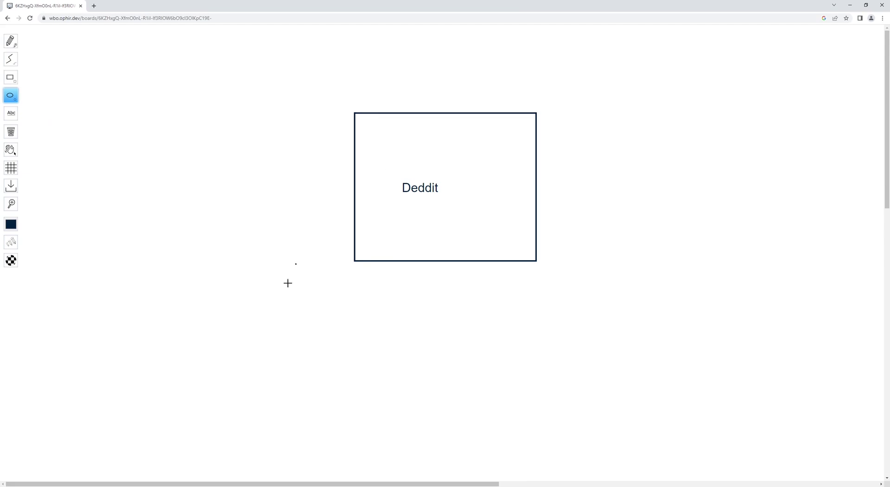
{"action": "mouse_move", "coordinate": [150, 359]}
{"action": "left_mouse_down"}
{"action": "mouse_move", "coordinate": [173, 361]}
{"action": "mouse_move", "coordinate": [190, 389]}
{"action": "left_mouse_up"}
{"action": "left_click_drag", "start_coordinate": [242, 360], "coordinate": [269, 385]}
{"action": "left_click_drag", "start_coordinate": [329, 361], "coordinate": [383, 388]}
{"action": "left_click_drag", "start_coordinate": [418, 356], "coordinate": [462, 397]}
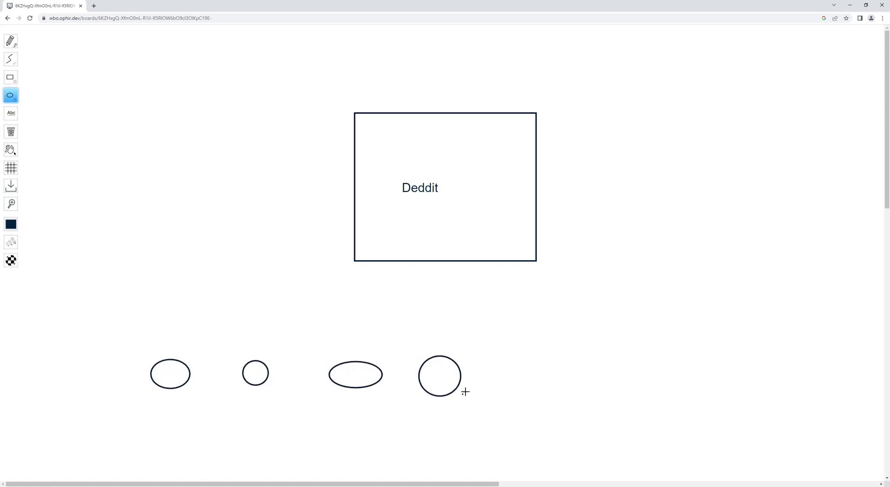
{"action": "left_click_drag", "start_coordinate": [529, 354], "coordinate": [601, 395]}
- Draw a straight line from each of the five ellipses up into the Deddit rectangle
{"action": "left_click", "coordinate": [10, 59]}
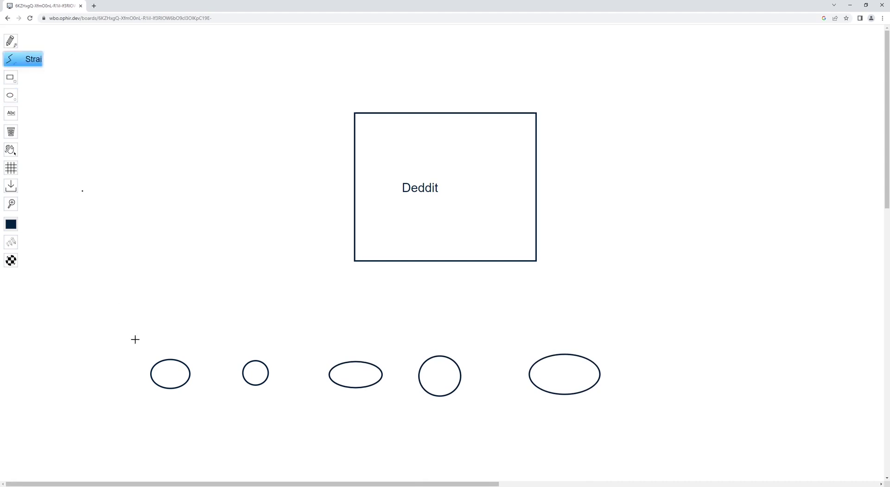
{"action": "left_click_drag", "start_coordinate": [174, 368], "coordinate": [388, 208]}
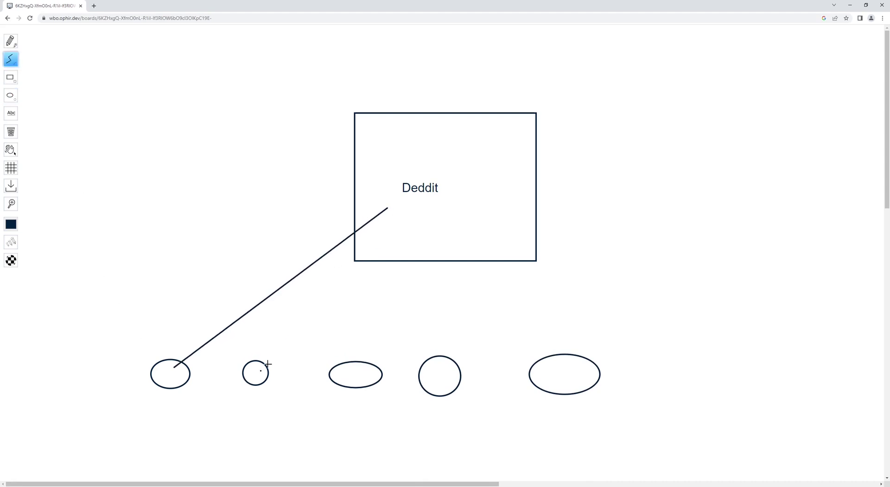
{"action": "left_click_drag", "start_coordinate": [268, 364], "coordinate": [409, 216]}
{"action": "left_click_drag", "start_coordinate": [356, 379], "coordinate": [432, 234]}
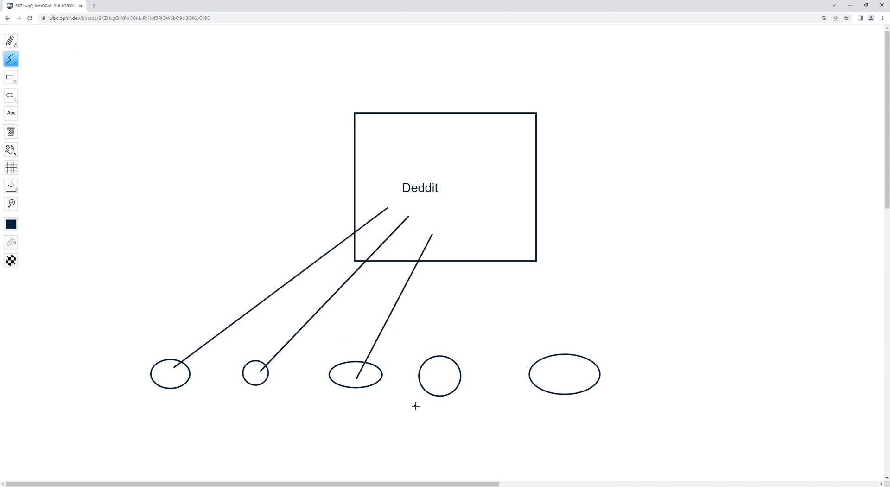
{"action": "left_click_drag", "start_coordinate": [442, 373], "coordinate": [447, 246]}
{"action": "left_click_drag", "start_coordinate": [567, 369], "coordinate": [471, 225]}
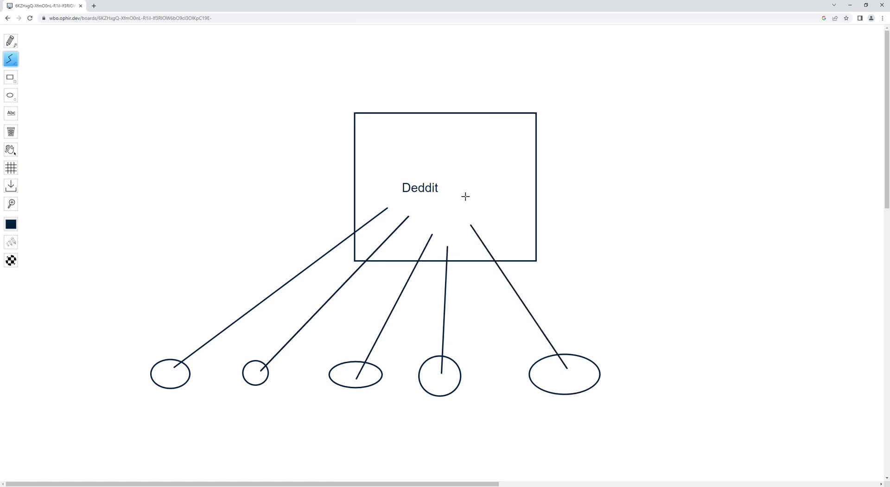
- Clear the Deddit diagram and draw a horizontal row of four separate rectangles across the upper part of the board
{"action": "left_click", "coordinate": [11, 132]}
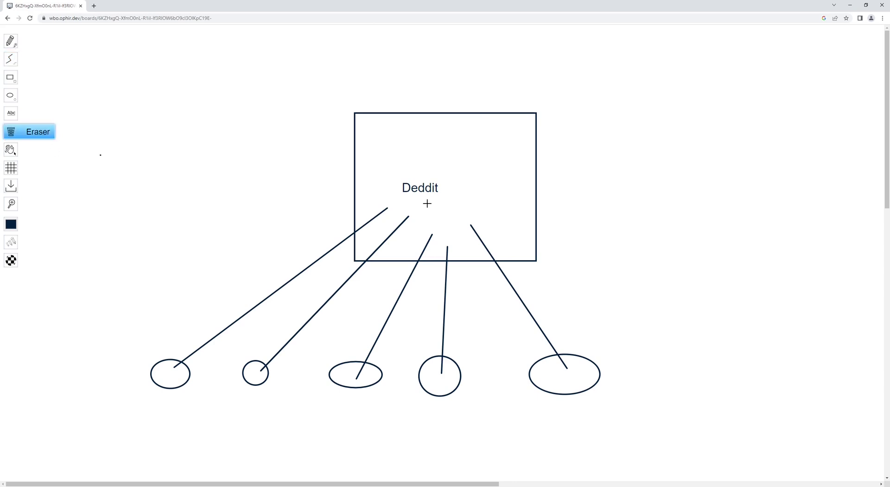
{"action": "left_click", "coordinate": [10, 78]}
{"action": "left_click_drag", "start_coordinate": [125, 101], "coordinate": [195, 176]}
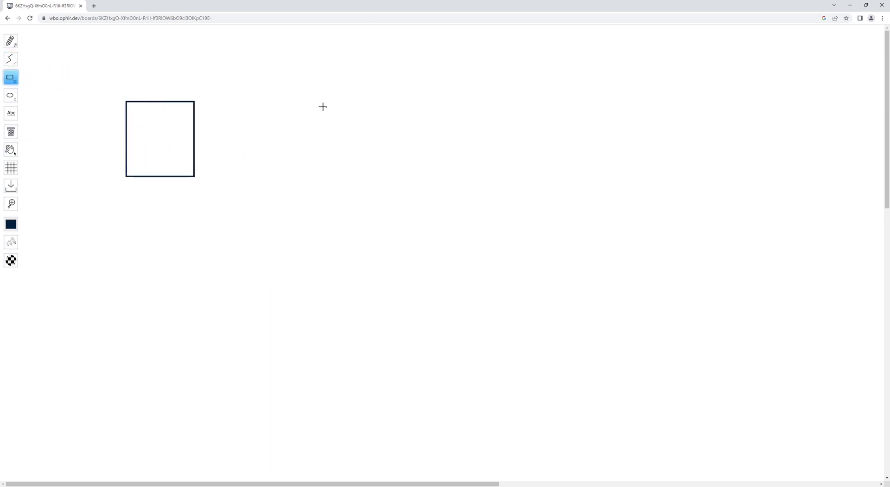
{"action": "left_click_drag", "start_coordinate": [302, 101], "coordinate": [370, 169]}
{"action": "left_click_drag", "start_coordinate": [500, 97], "coordinate": [560, 167]}
{"action": "left_click_drag", "start_coordinate": [700, 98], "coordinate": [781, 165]}
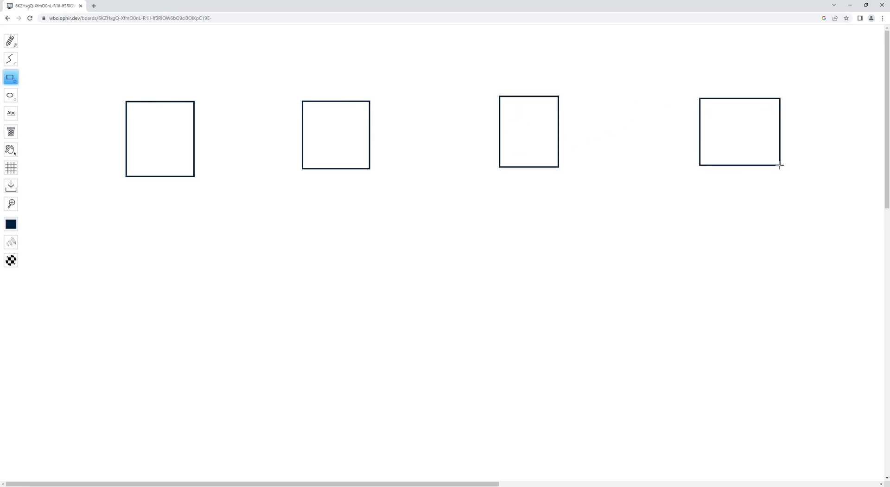
- Connect the neighbouring rectangles with straight lines and add angled lines above the row that link all four rectangles
{"action": "left_click", "coordinate": [10, 59]}
{"action": "left_click_drag", "start_coordinate": [195, 138], "coordinate": [302, 137]}
{"action": "left_click_drag", "start_coordinate": [370, 136], "coordinate": [501, 135]}
{"action": "mouse_move", "coordinate": [559, 130]}
{"action": "left_mouse_down"}
{"action": "mouse_move", "coordinate": [703, 140]}
{"action": "mouse_move", "coordinate": [533, 54]}
{"action": "mouse_move", "coordinate": [463, 47]}
{"action": "mouse_move", "coordinate": [334, 100]}
{"action": "left_mouse_up"}
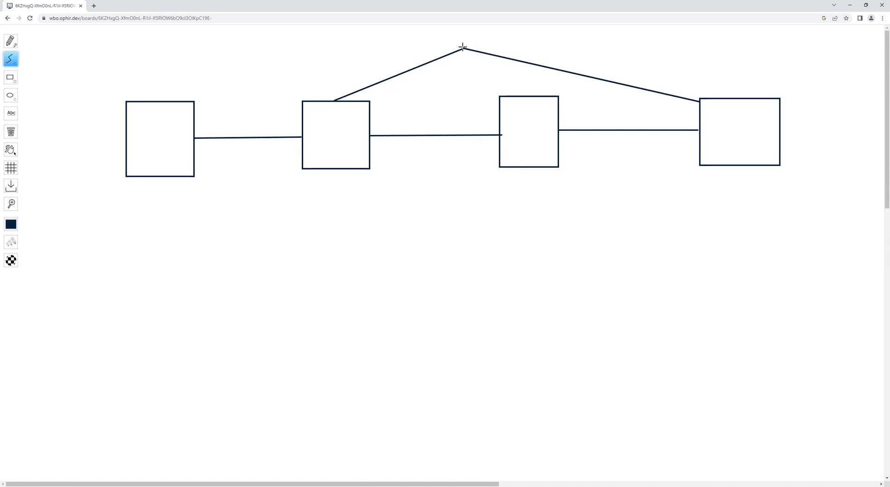
{"action": "left_click_drag", "start_coordinate": [462, 47], "coordinate": [175, 101]}
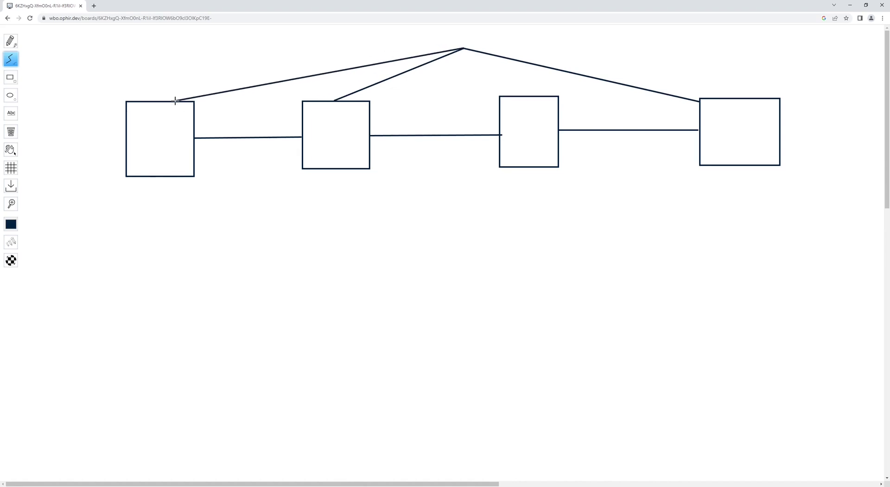
{"action": "left_click_drag", "start_coordinate": [296, 78], "coordinate": [339, 101]}
{"action": "left_click_drag", "start_coordinate": [438, 60], "coordinate": [526, 97]}
- Draw ellipses below the rectangles: two under the first, one under the second, four under the third and three under the fourth
{"action": "left_click", "coordinate": [10, 95]}
{"action": "left_click_drag", "start_coordinate": [86, 259], "coordinate": [119, 303]}
{"action": "left_click_drag", "start_coordinate": [163, 254], "coordinate": [184, 295]}
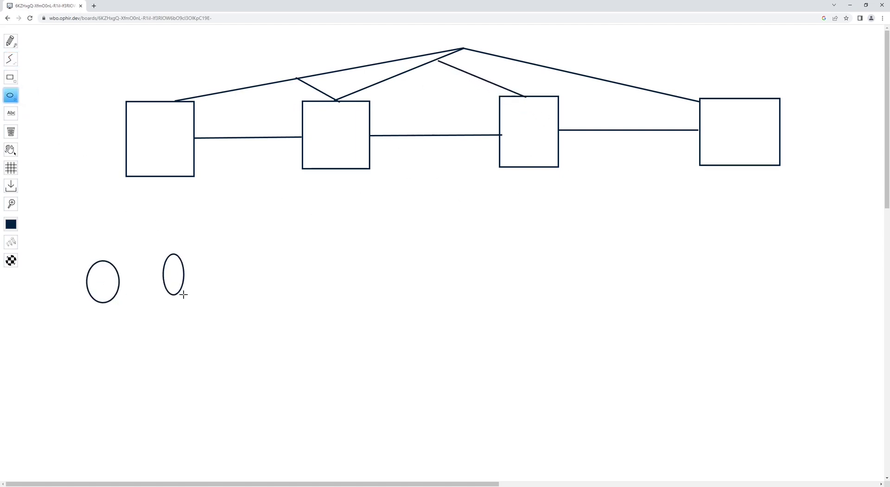
{"action": "left_click_drag", "start_coordinate": [311, 235], "coordinate": [363, 310]}
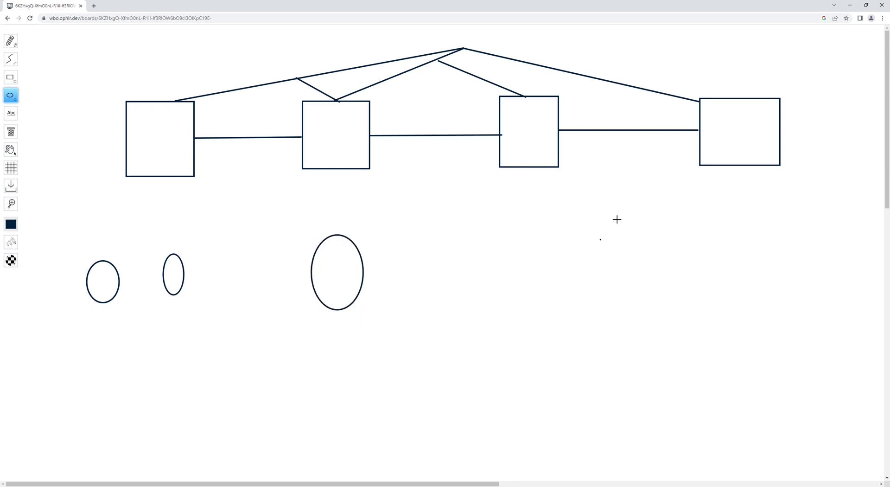
{"action": "mouse_move", "coordinate": [493, 212]}
{"action": "left_mouse_down"}
{"action": "mouse_move", "coordinate": [509, 228]}
{"action": "mouse_move", "coordinate": [544, 229]}
{"action": "mouse_move", "coordinate": [509, 254]}
{"action": "mouse_move", "coordinate": [572, 274]}
{"action": "left_mouse_up"}
{"action": "left_click_drag", "start_coordinate": [727, 198], "coordinate": [791, 274]}
{"action": "left_click_drag", "start_coordinate": [721, 266], "coordinate": [744, 301]}
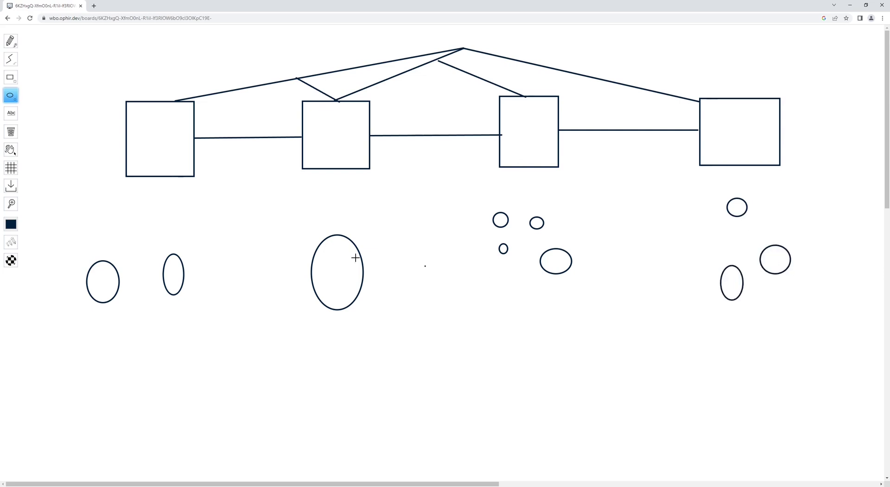
- Draw straight lines connecting the ellipses under the first and fourth rectangles to the rectangle above them
{"action": "left_click", "coordinate": [10, 58]}
{"action": "left_click_drag", "start_coordinate": [108, 274], "coordinate": [142, 156]}
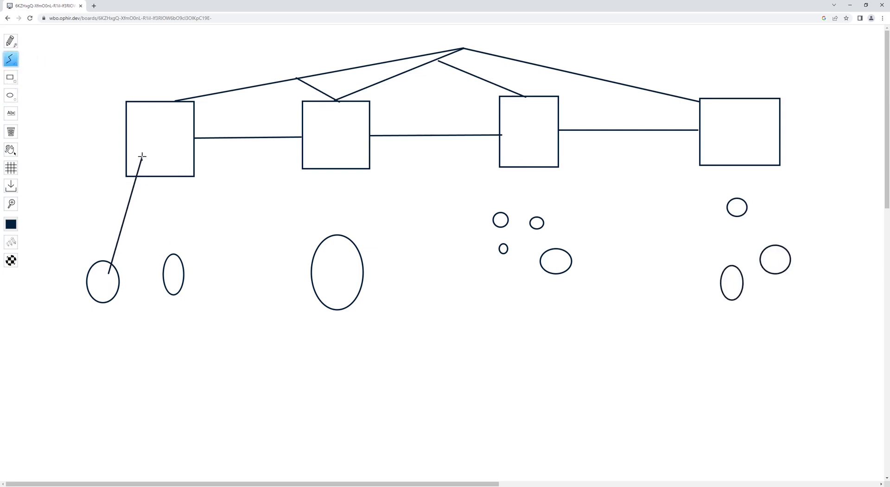
{"action": "left_click_drag", "start_coordinate": [171, 267], "coordinate": [165, 159]}
{"action": "left_click_drag", "start_coordinate": [735, 212], "coordinate": [729, 145]}
{"action": "left_click_drag", "start_coordinate": [777, 250], "coordinate": [754, 159]}
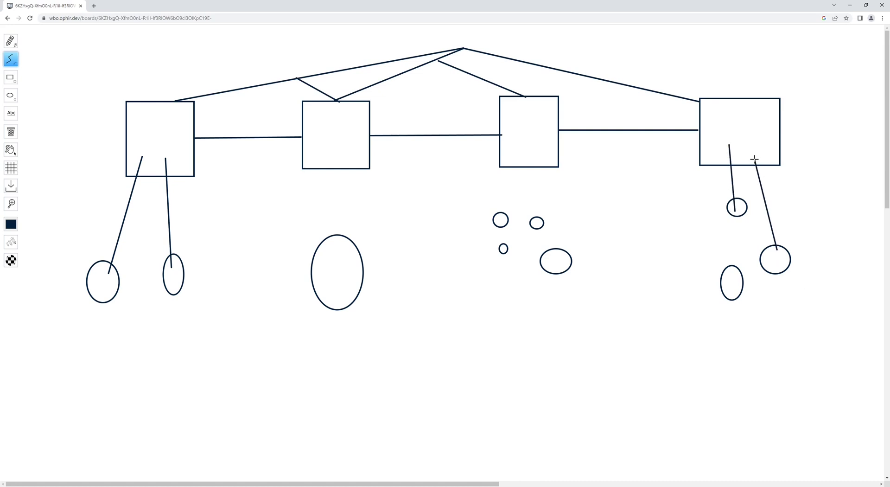
{"action": "left_click_drag", "start_coordinate": [729, 276], "coordinate": [717, 158]}
- Connect the ellipses under the third and second rectangles to them, and draw two crossing diagonal lines over the third rectangle
{"action": "left_click_drag", "start_coordinate": [560, 253], "coordinate": [541, 125]}
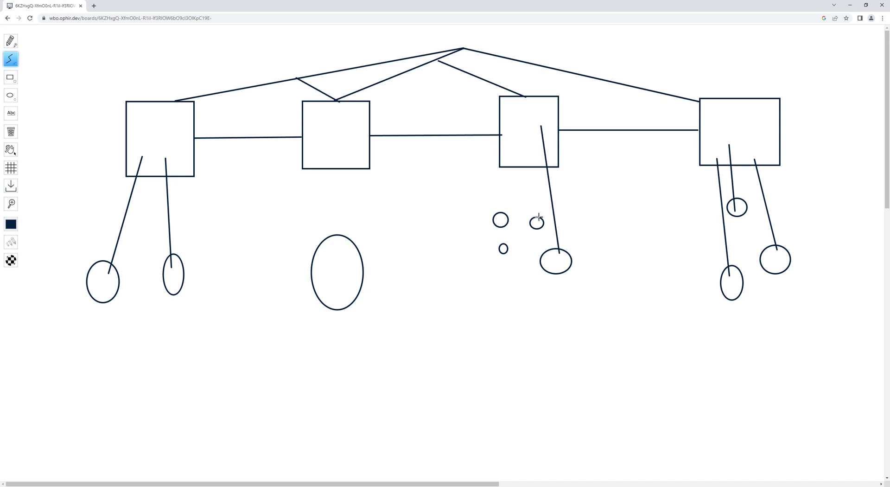
{"action": "left_click_drag", "start_coordinate": [539, 218], "coordinate": [532, 155]}
{"action": "left_click_drag", "start_coordinate": [506, 217], "coordinate": [512, 146]}
{"action": "left_click_drag", "start_coordinate": [505, 250], "coordinate": [521, 162]}
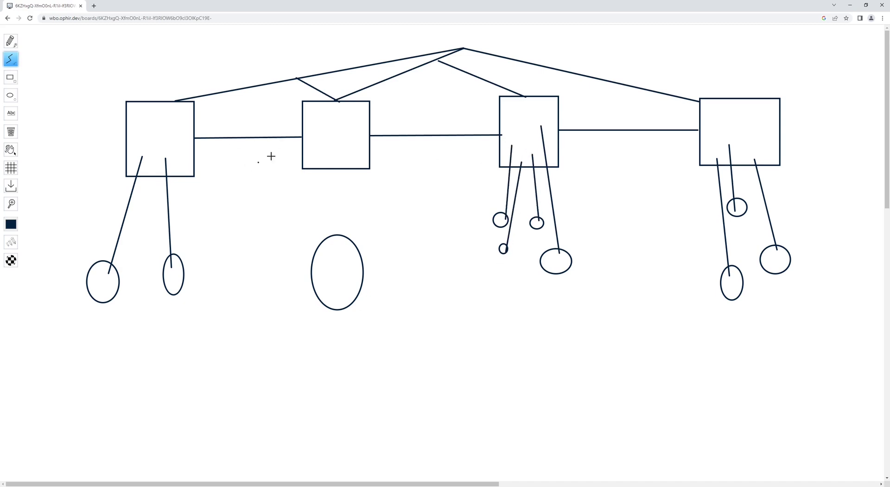
{"action": "left_click_drag", "start_coordinate": [336, 246], "coordinate": [340, 148]}
{"action": "mouse_move", "coordinate": [484, 100]}
{"action": "left_mouse_down"}
{"action": "mouse_move", "coordinate": [609, 225]}
{"action": "mouse_move", "coordinate": [646, 245]}
{"action": "left_mouse_up"}
{"action": "left_click_drag", "start_coordinate": [592, 96], "coordinate": [468, 193]}
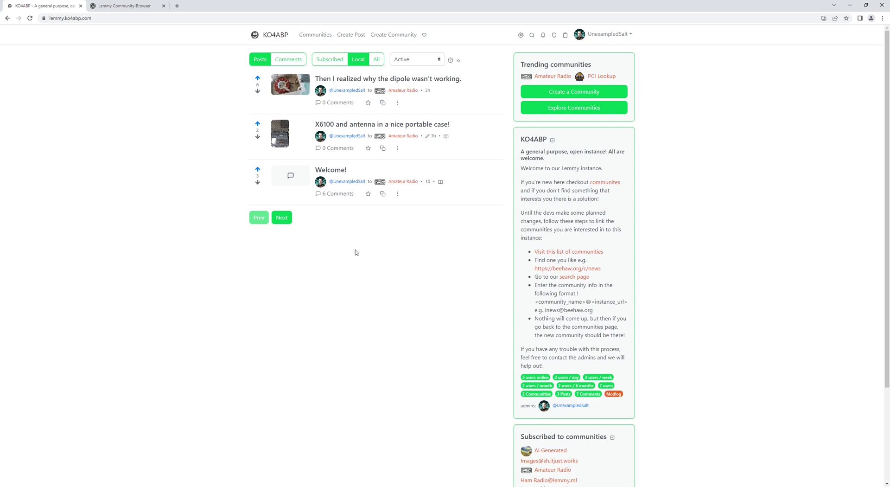
- Show posts from all instances on the KO4ABP Lemmy home page and look through the feed
{"action": "left_click", "coordinate": [377, 59]}
{"action": "scroll", "coordinate": [347, 203], "scroll_direction": "down", "scroll_amount": 4}
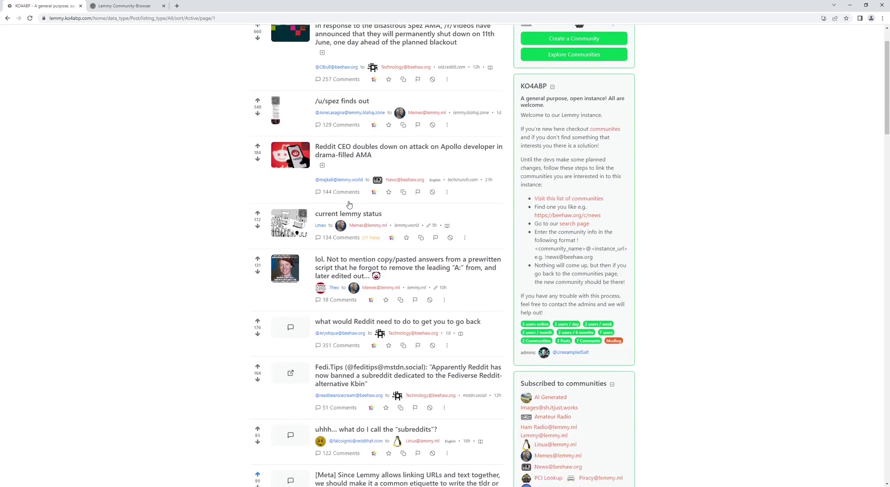
{"action": "scroll", "coordinate": [350, 204], "scroll_direction": "down", "scroll_amount": 10}
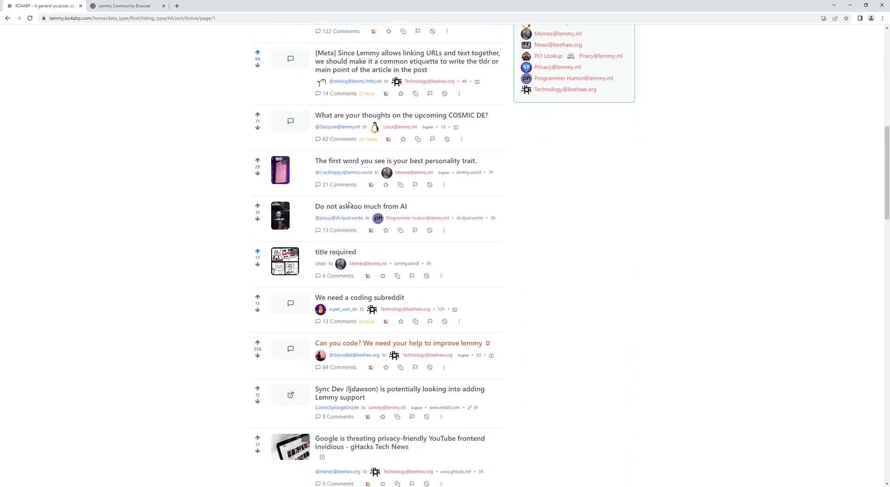
{"action": "scroll", "coordinate": [349, 204], "scroll_direction": "down", "scroll_amount": 6}
{"action": "scroll", "coordinate": [350, 208], "scroll_direction": "up", "scroll_amount": 13}
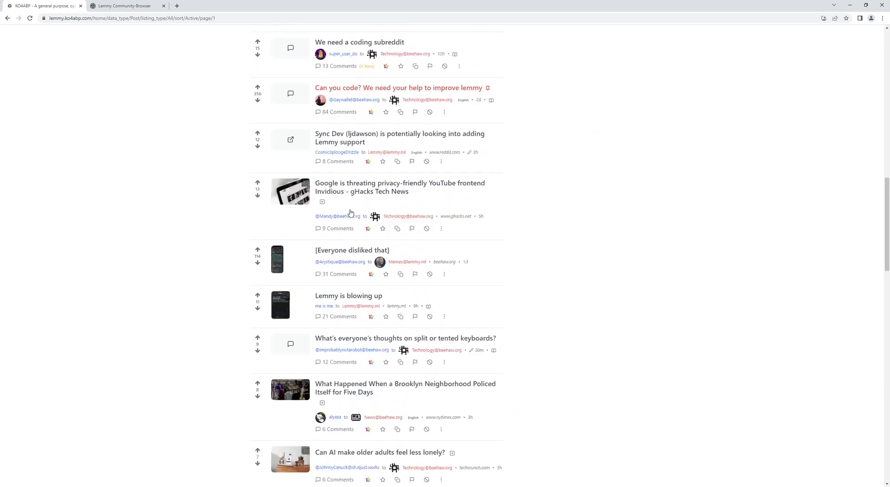
{"action": "scroll", "coordinate": [350, 212], "scroll_direction": "up", "scroll_amount": 7}
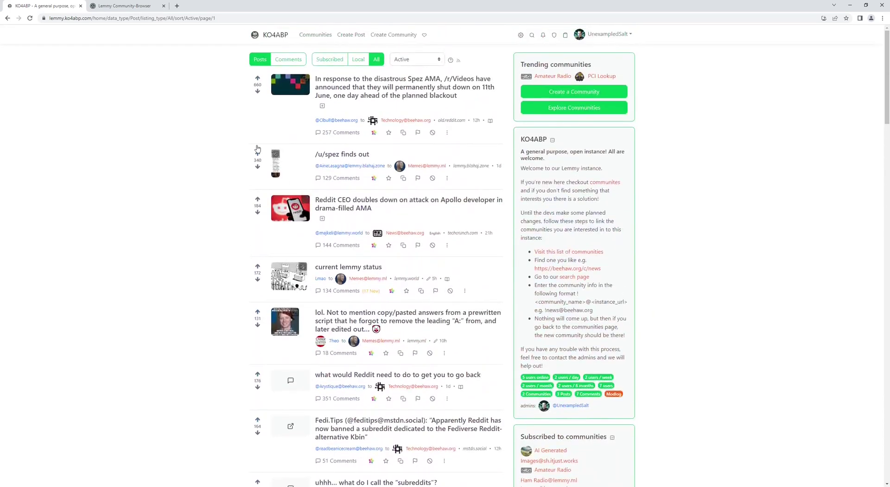
- View the list of all communities known to the KO4ABP instance, and open the search page
{"action": "left_click", "coordinate": [315, 36]}
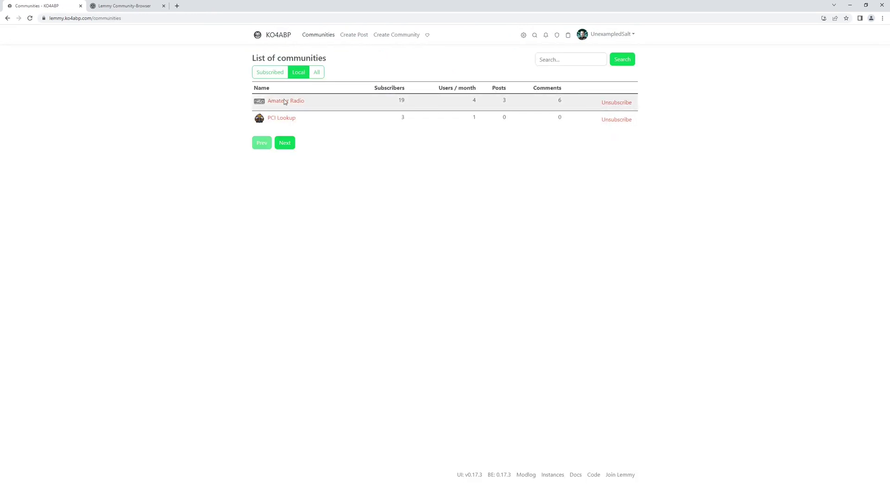
{"action": "left_click", "coordinate": [318, 73]}
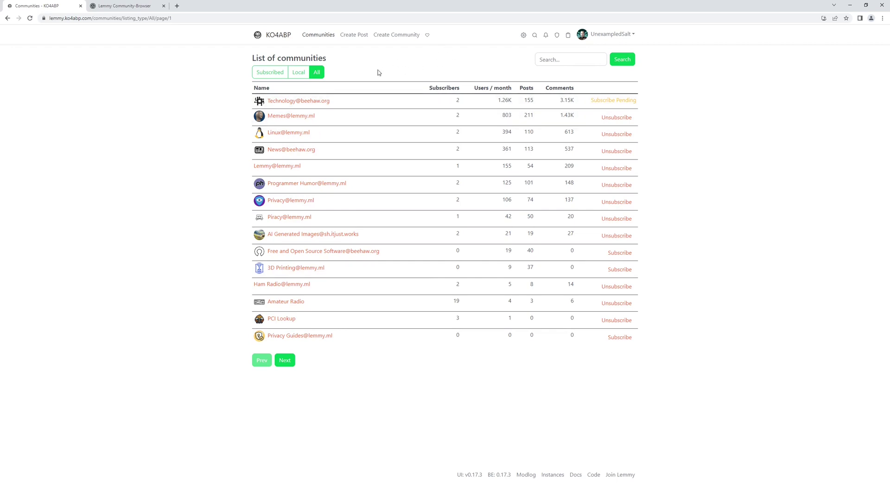
{"action": "left_click", "coordinate": [535, 36]}
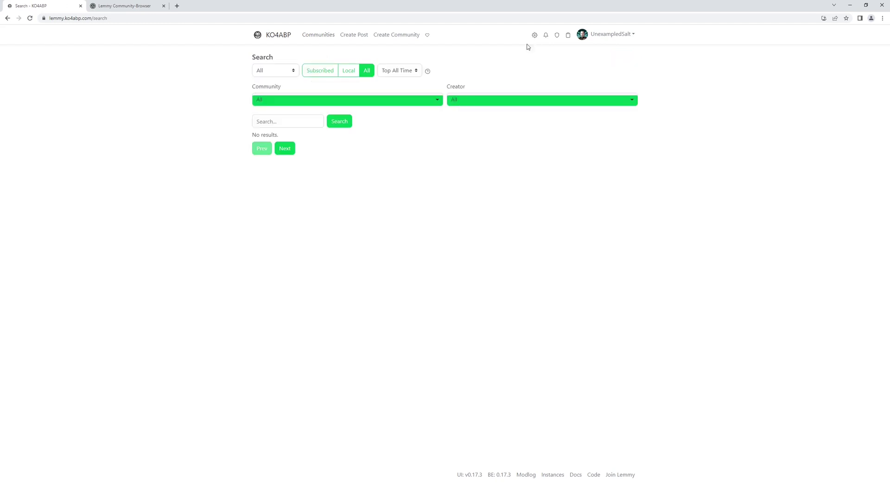
- Switch to the Lemmy Community-Browser page and look through its list of communities across instances
{"action": "left_click", "coordinate": [125, 6]}
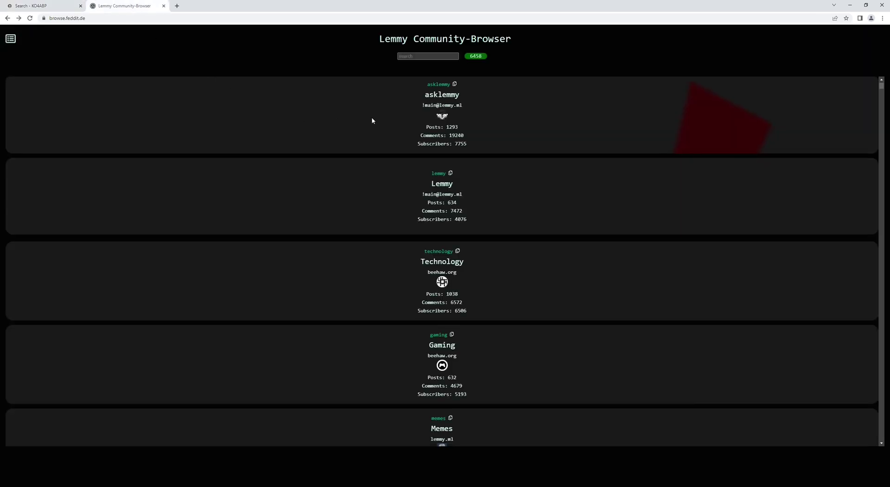
{"action": "scroll", "coordinate": [371, 120], "scroll_direction": "down", "scroll_amount": 5}
{"action": "scroll", "coordinate": [371, 134], "scroll_direction": "up", "scroll_amount": 5}
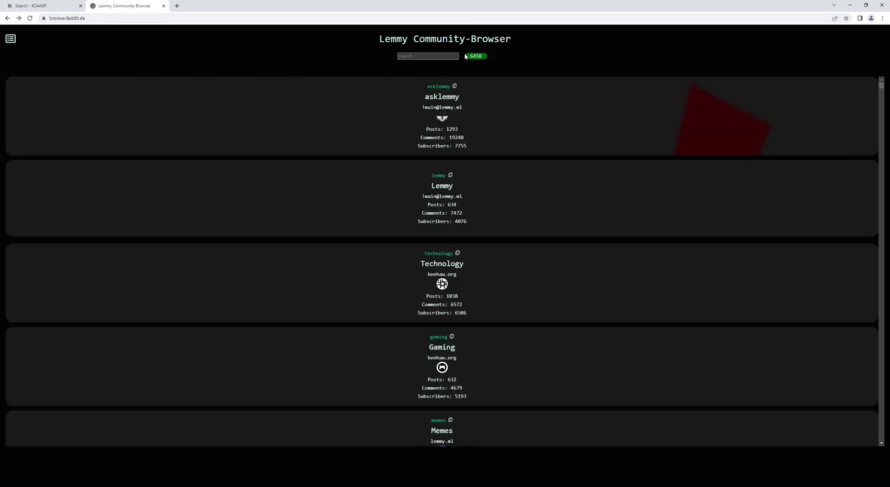
{"action": "left_click_drag", "start_coordinate": [470, 57], "coordinate": [488, 58]}
{"action": "scroll", "coordinate": [511, 177], "scroll_direction": "down", "scroll_amount": 7}
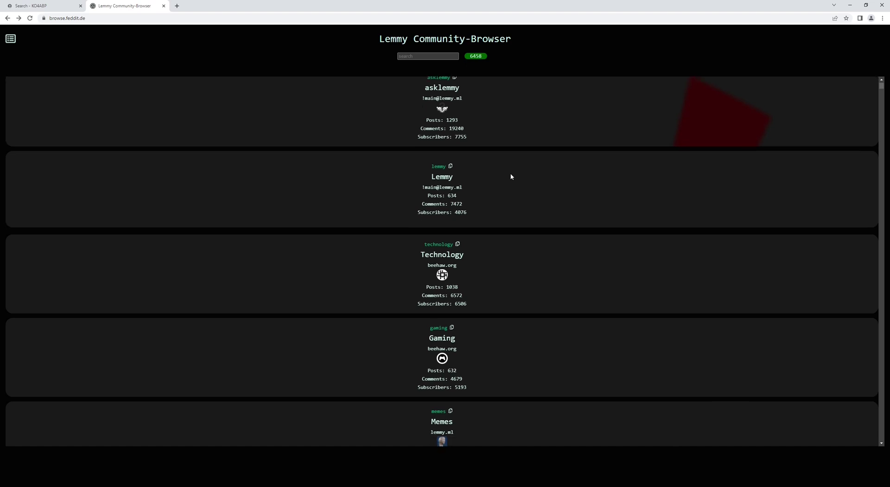
{"action": "scroll", "coordinate": [511, 177], "scroll_direction": "down", "scroll_amount": 6}
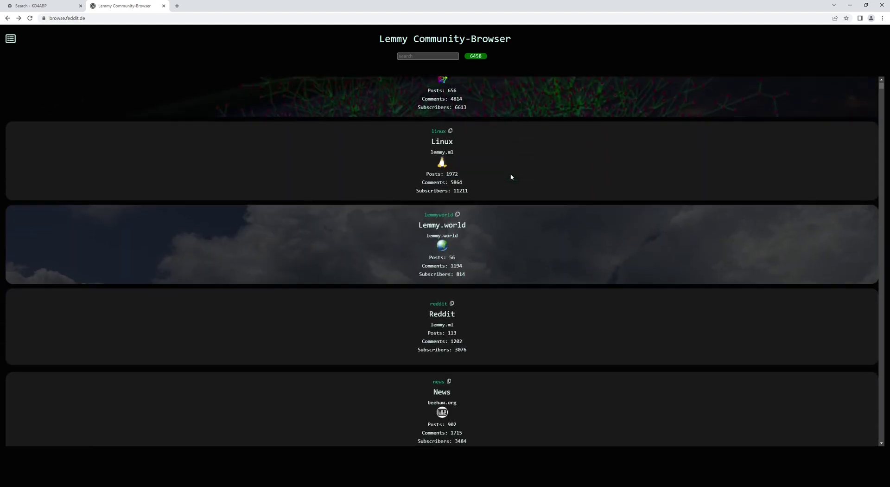
{"action": "scroll", "coordinate": [512, 177], "scroll_direction": "up", "scroll_amount": 1}
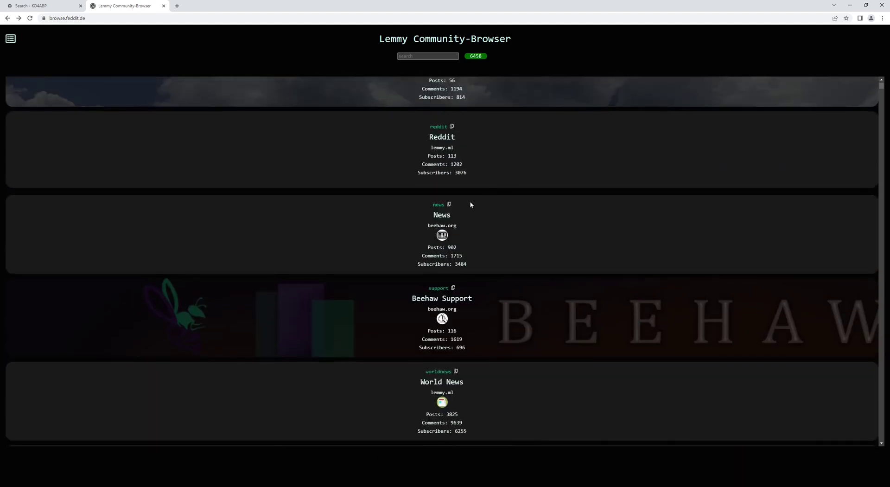
{"action": "left_click", "coordinate": [440, 205]}
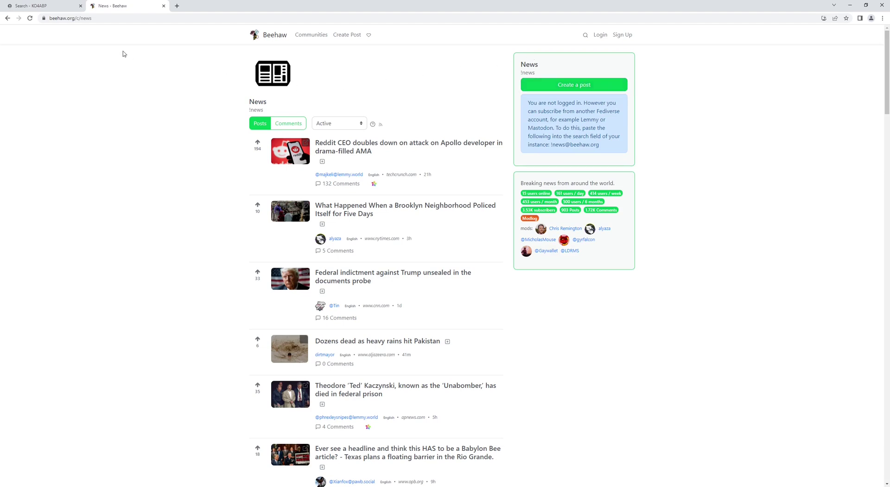
{"action": "left_click", "coordinate": [59, 7]}
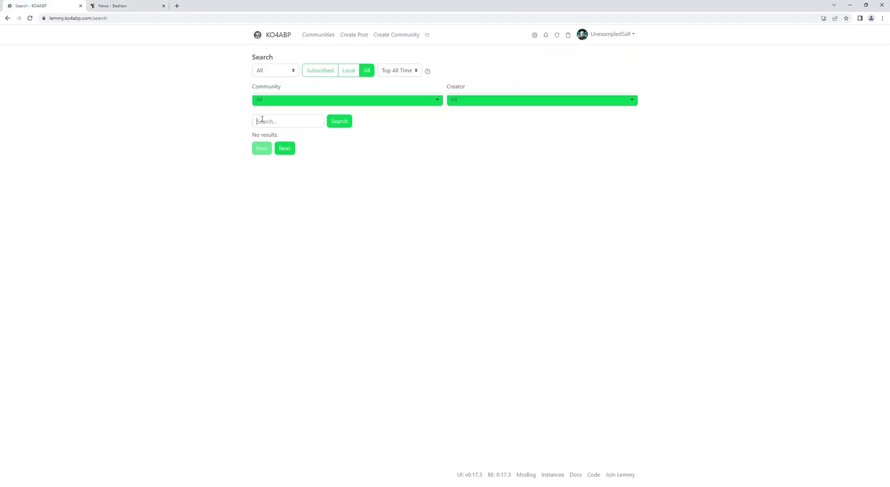
{"action": "left_click", "coordinate": [262, 119]}
{"action": "type", "text": "lnew"}
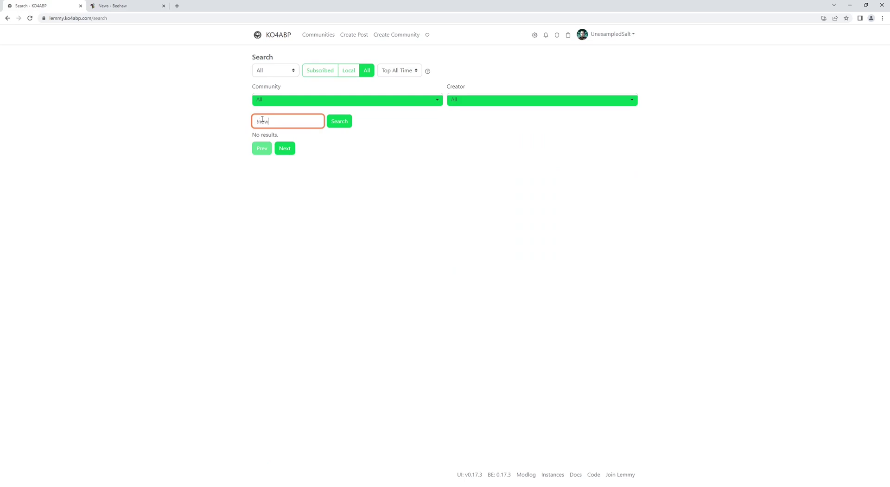
{"action": "type", "text": "s@beehaw.org"}
{"action": "left_click", "coordinate": [335, 122]}
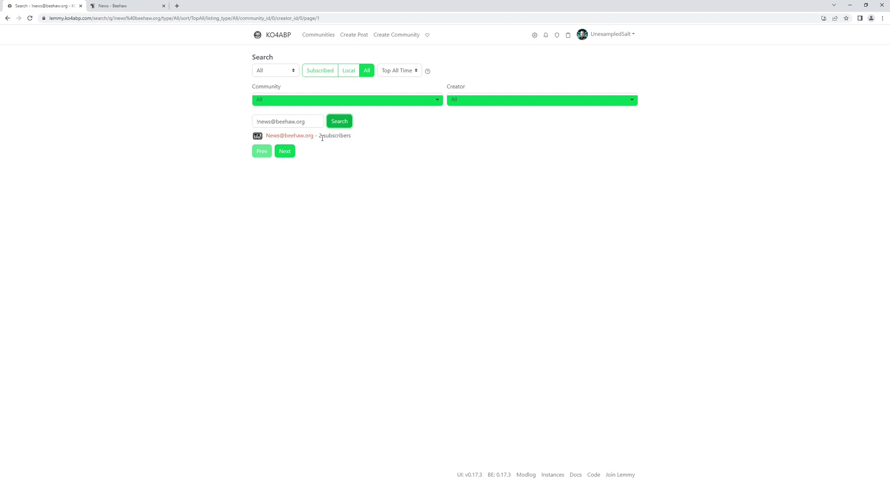
- View the list of all communities on KO4ABP, check its second page and return to the first page
{"action": "left_click", "coordinate": [326, 37]}
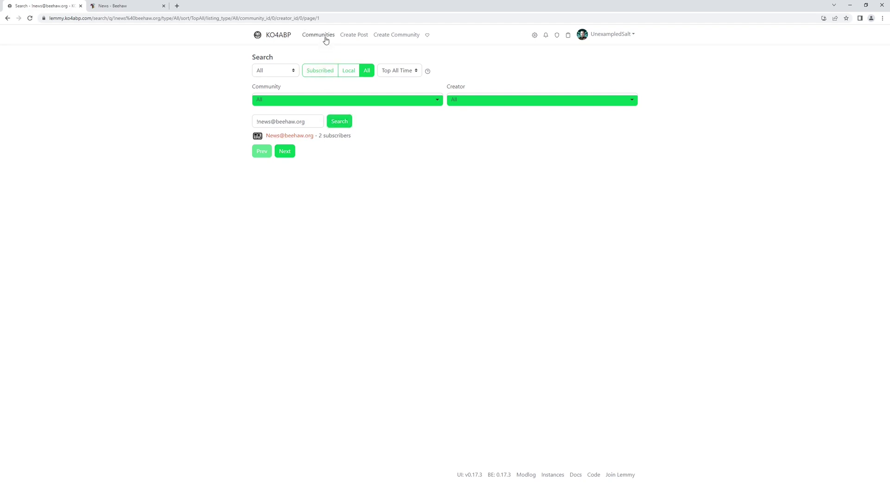
{"action": "left_click", "coordinate": [317, 73]}
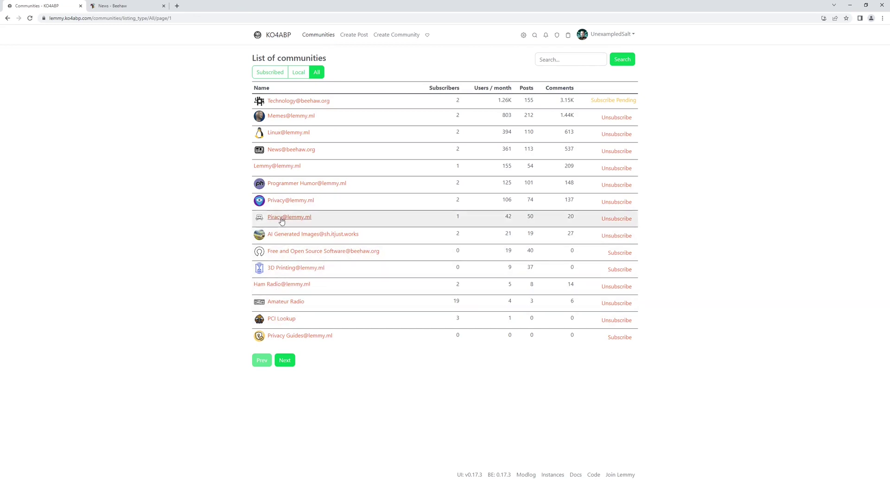
{"action": "left_click", "coordinate": [287, 362]}
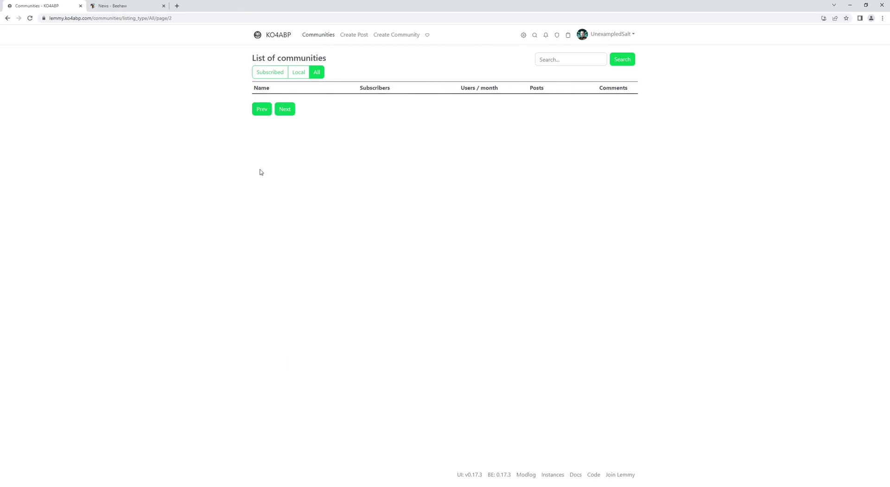
{"action": "left_click", "coordinate": [263, 109]}
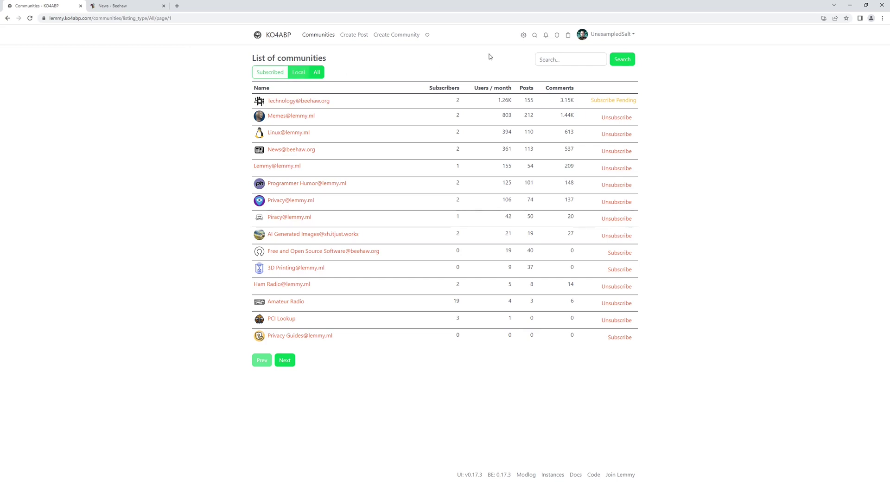
{"action": "left_click", "coordinate": [567, 56]}
{"action": "type", "text": "news"}
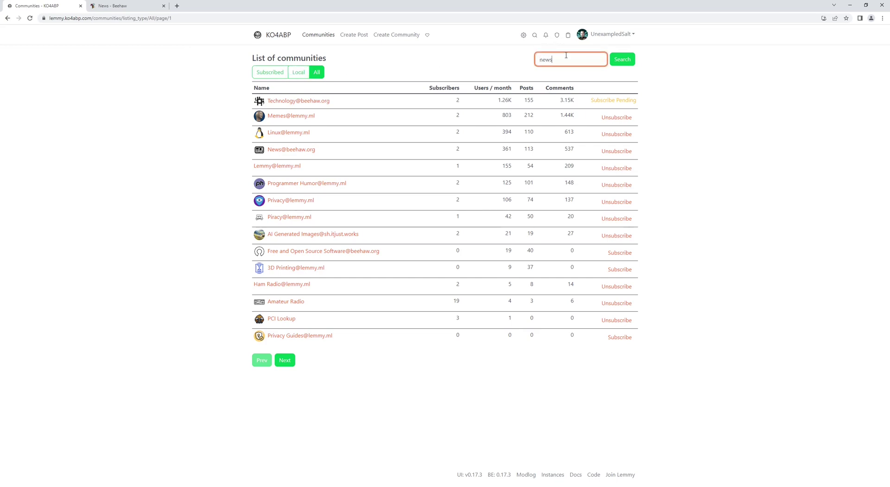
{"action": "left_click", "coordinate": [630, 61]}
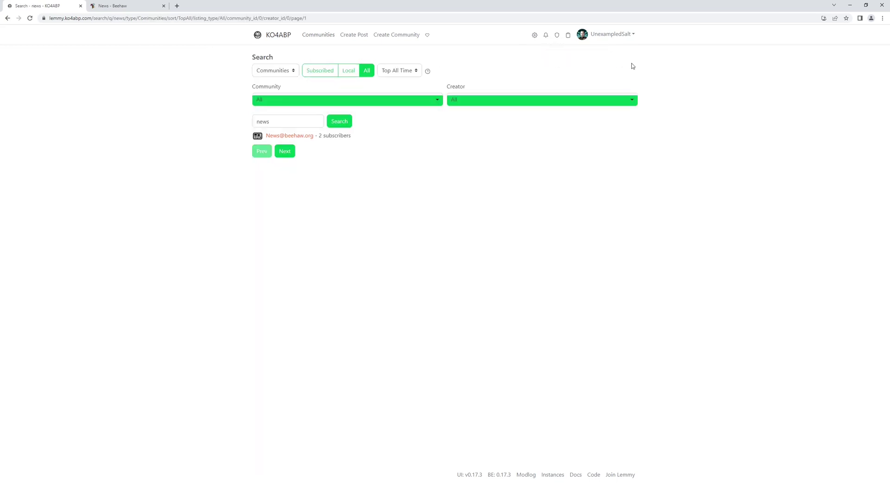
{"action": "left_click", "coordinate": [287, 138]}
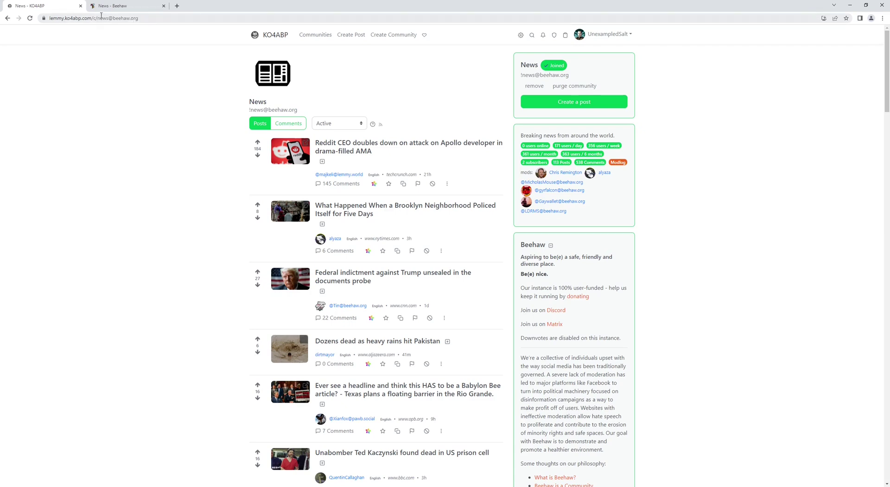
{"action": "left_click_drag", "start_coordinate": [97, 18], "coordinate": [142, 19]}
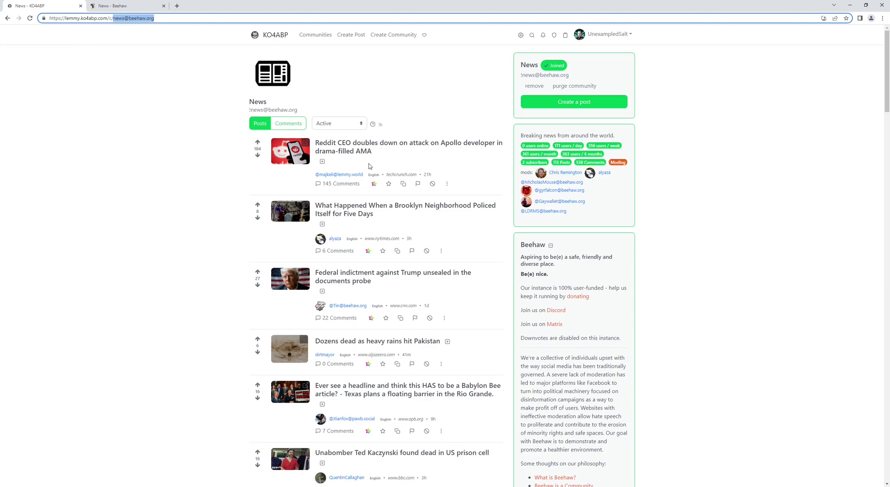
{"action": "left_click", "coordinate": [246, 184]}
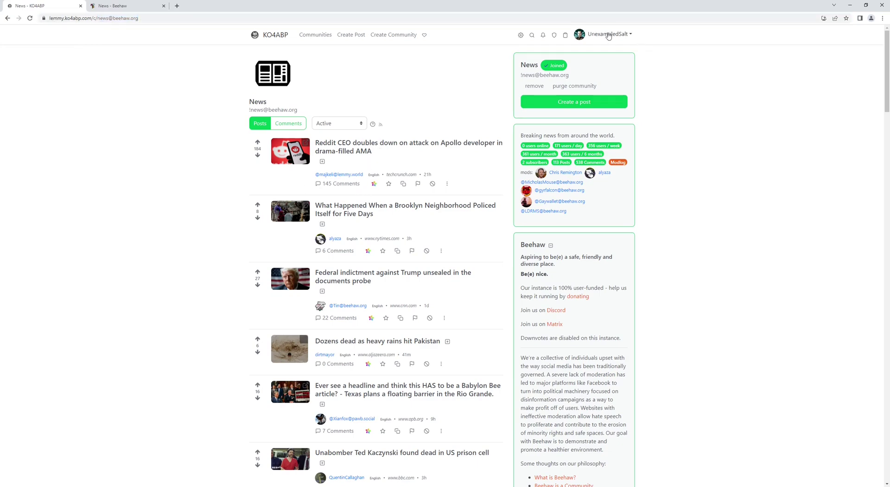
{"action": "scroll", "coordinate": [331, 298], "scroll_direction": "down", "scroll_amount": 19}
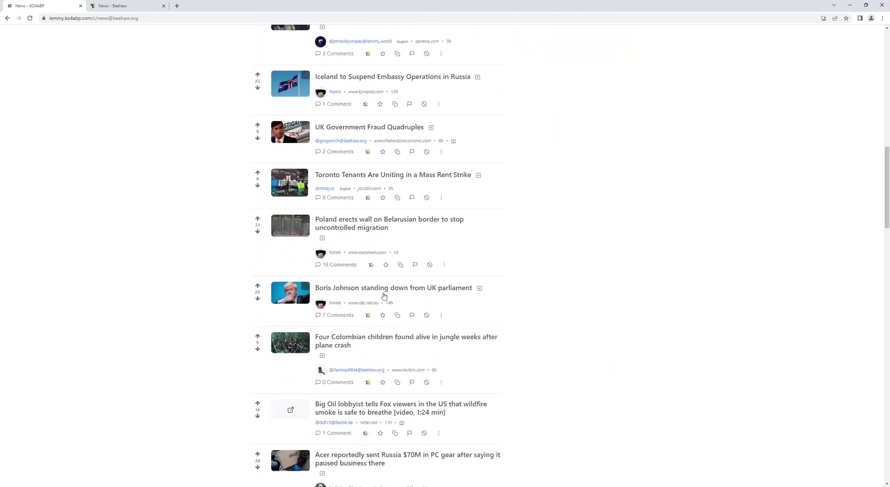
{"action": "scroll", "coordinate": [384, 295], "scroll_direction": "down", "scroll_amount": 6}
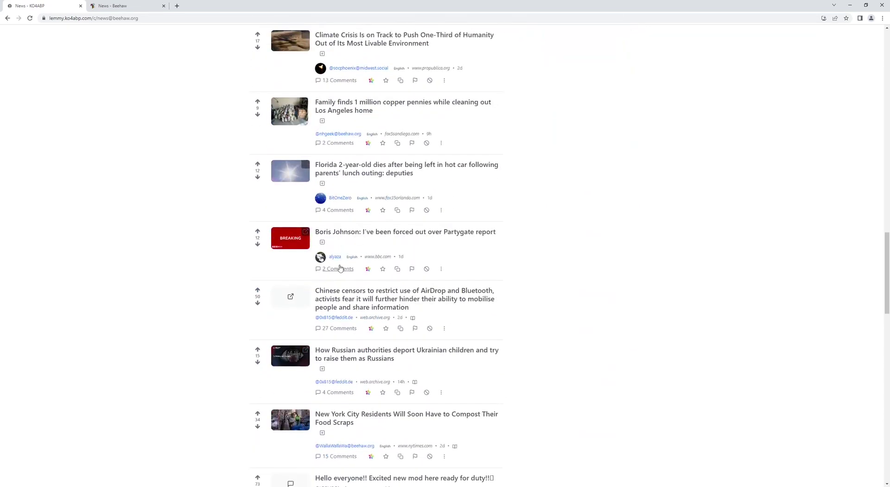
{"action": "scroll", "coordinate": [408, 320], "scroll_direction": "up", "scroll_amount": 12}
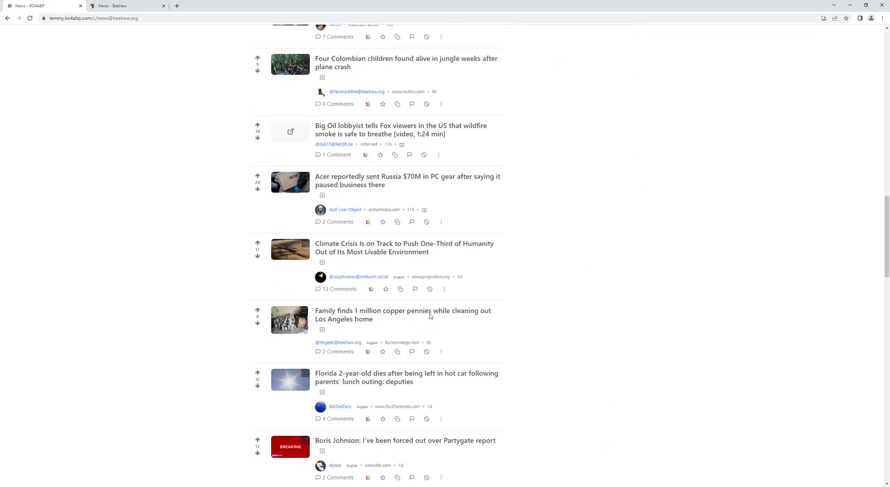
{"action": "scroll", "coordinate": [453, 324], "scroll_direction": "up", "scroll_amount": 13}
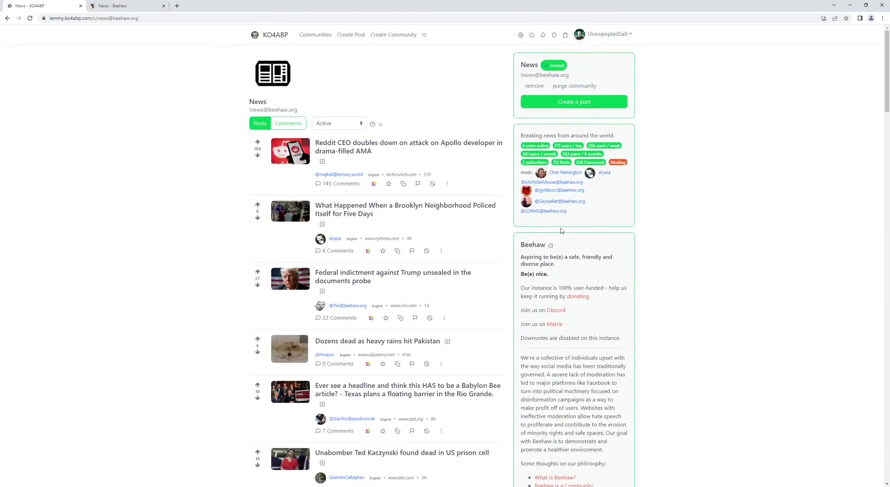